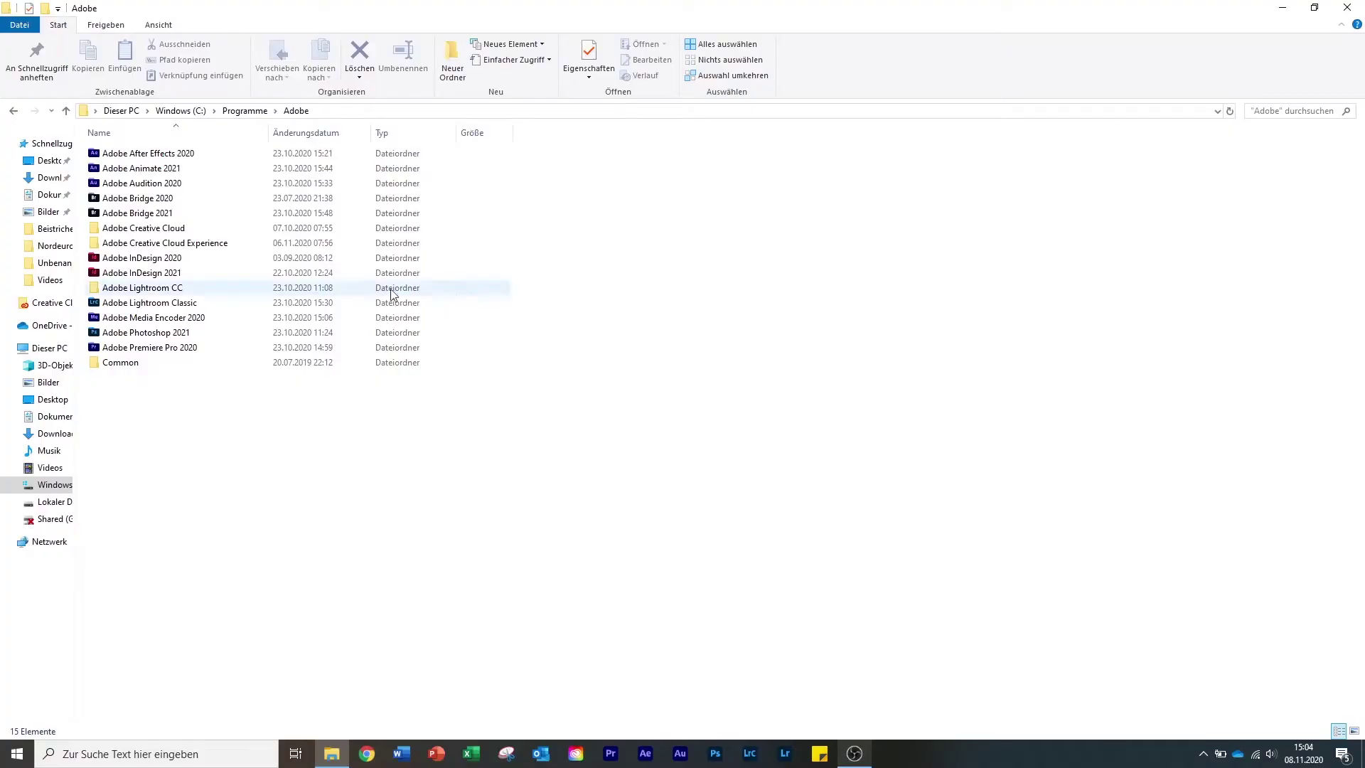
# Launch Premiere Pro 2020 from the taskbar and continue past the compatibility report with known issues.
pyautogui.moveTo(182, 351)
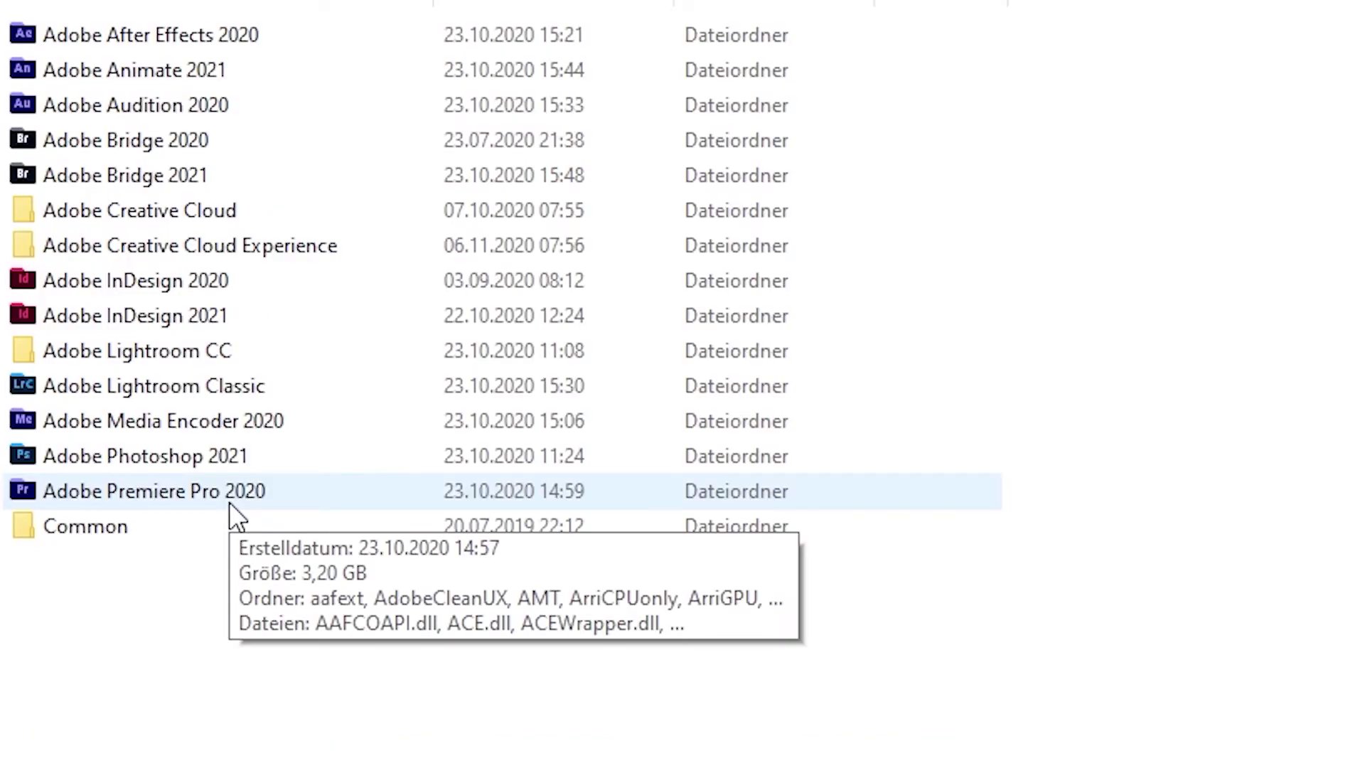
pyautogui.click(239, 495)
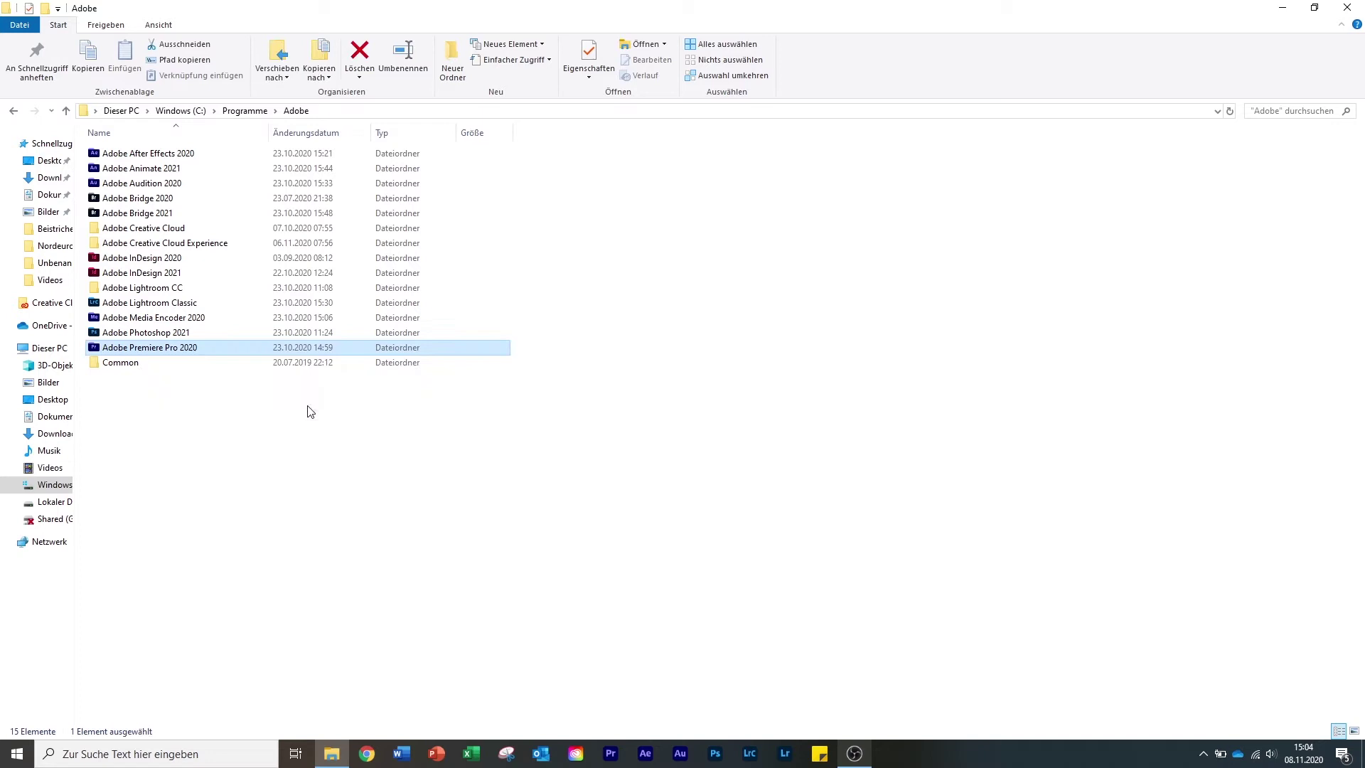
pyautogui.click(292, 425)
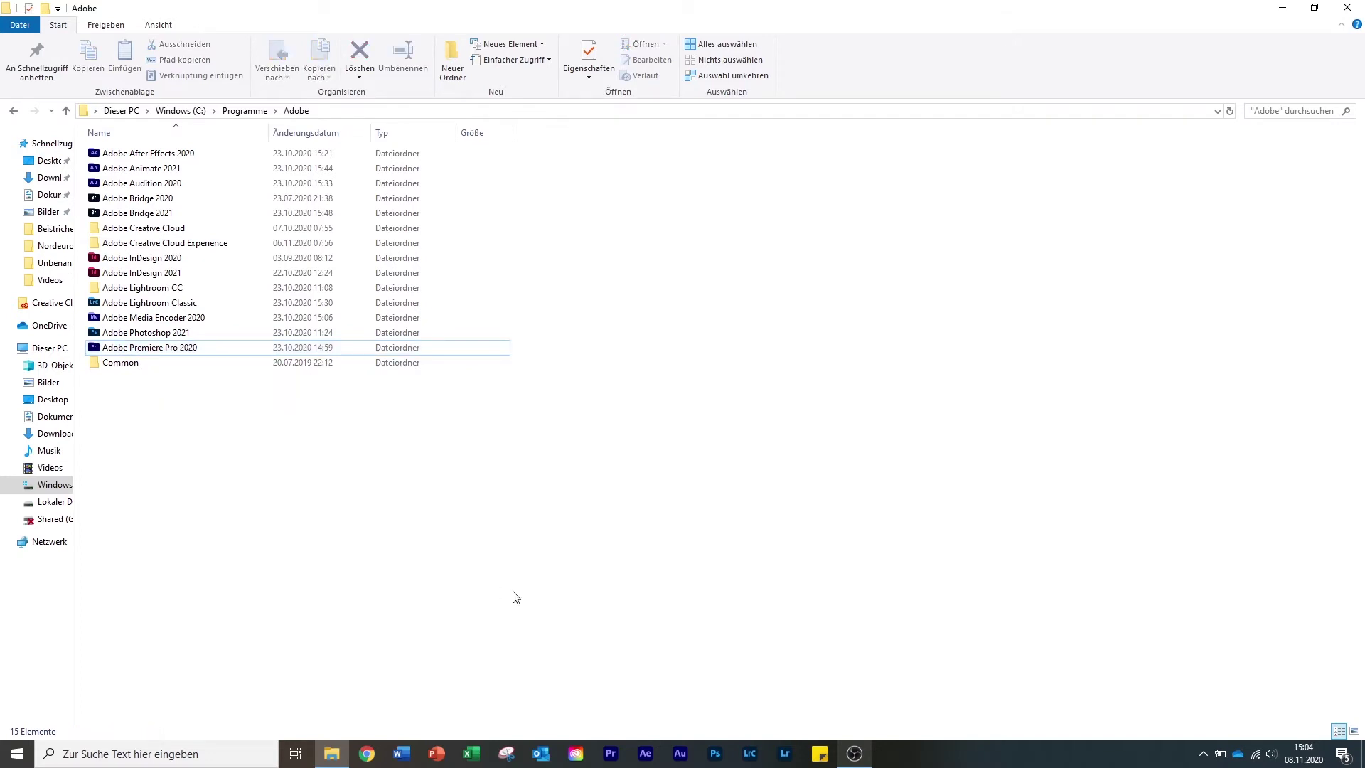
pyautogui.click(609, 756)
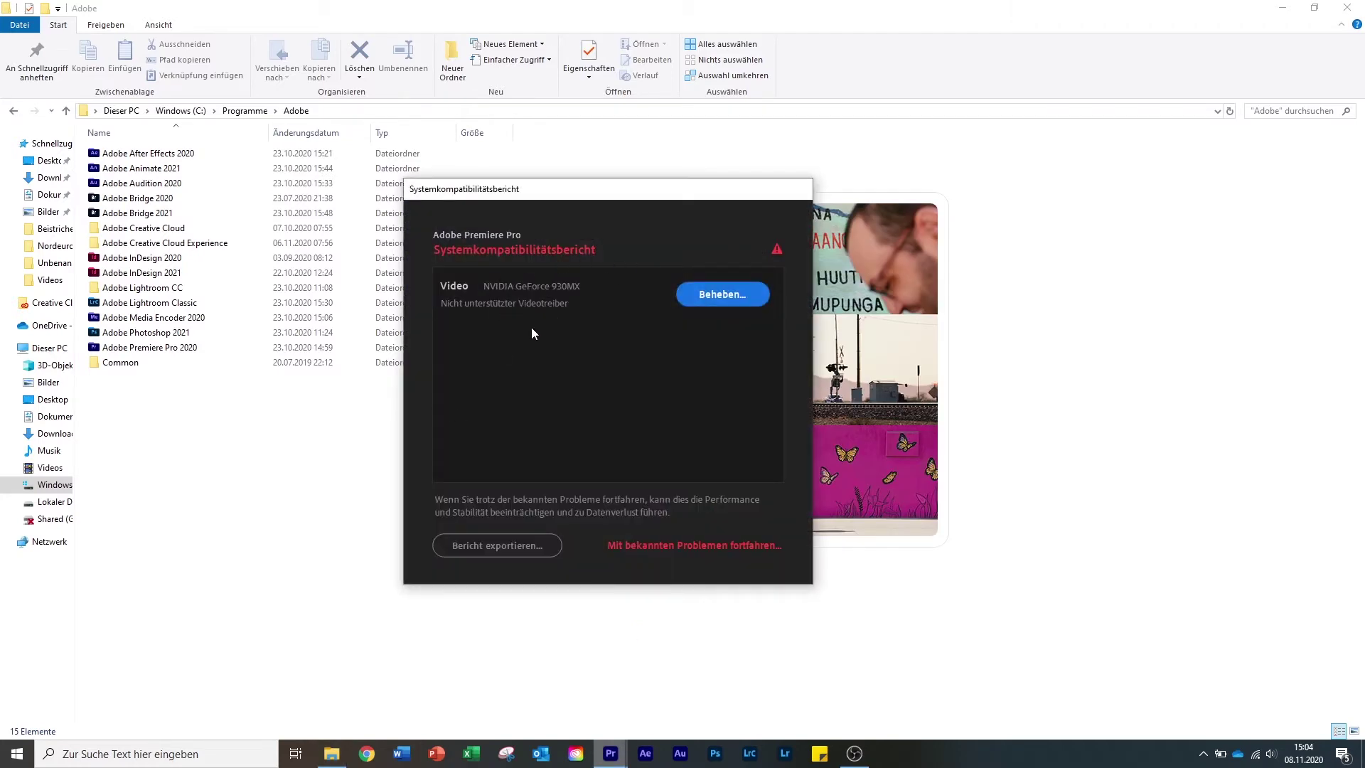
pyautogui.click(729, 296)
pyautogui.click(694, 547)
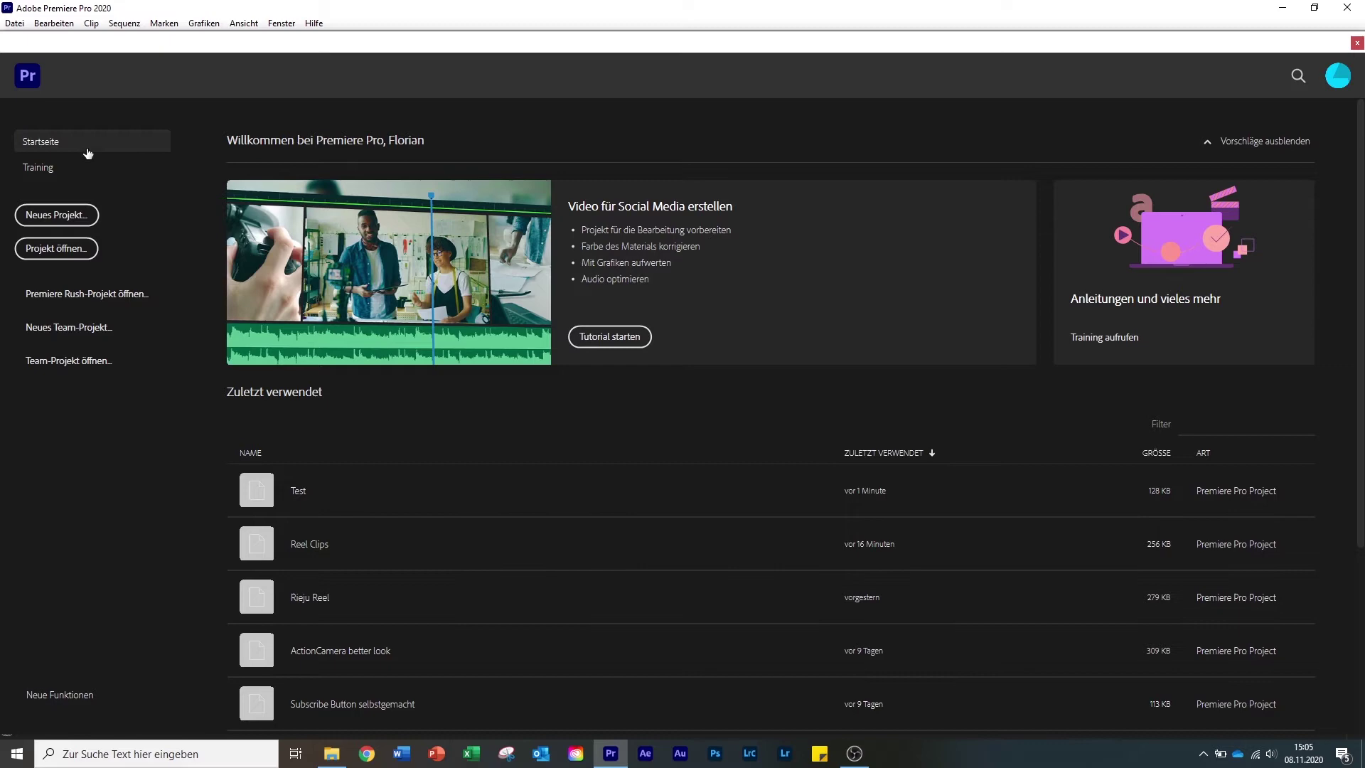
# Create a new project named 'Test 2'.
pyautogui.click(63, 213)
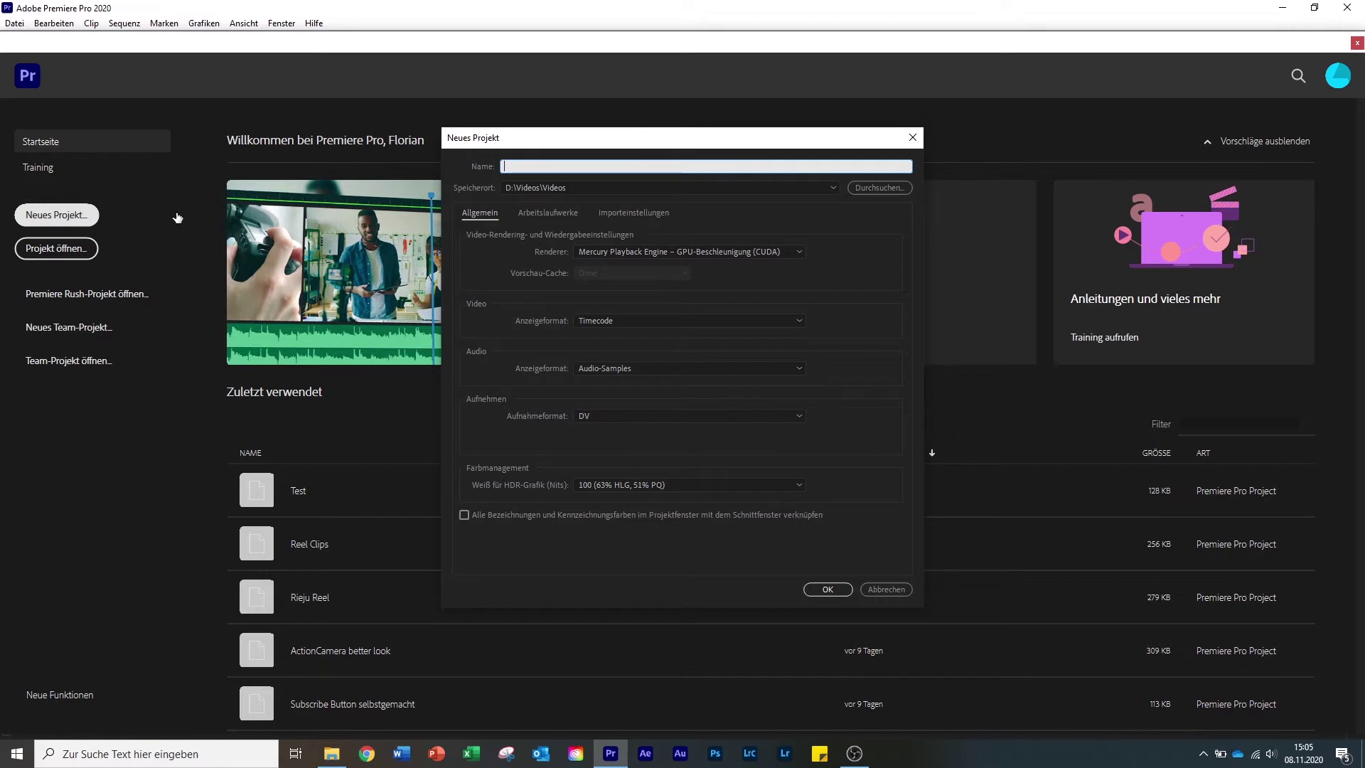
pyautogui.write('Test 2')
pyautogui.press('Return')
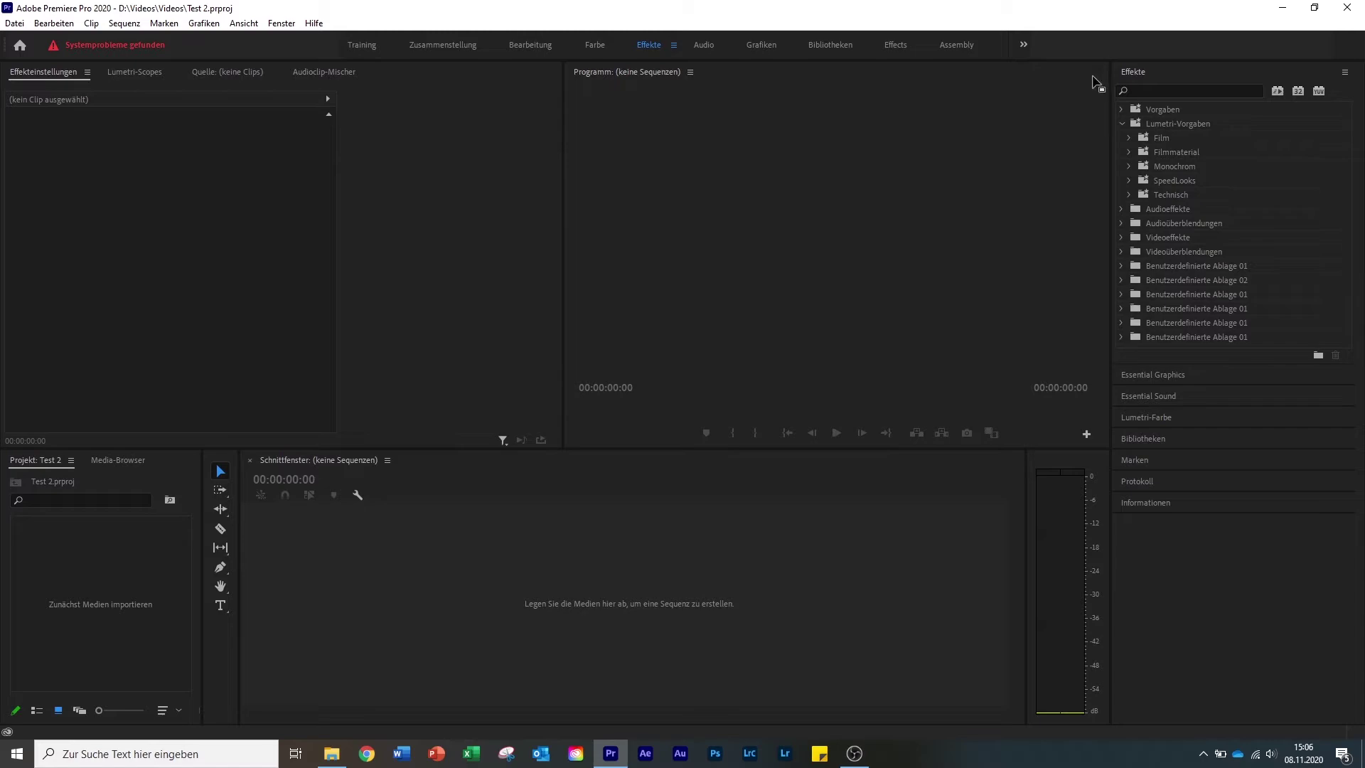
# Focus the timeline panel and bring up the Konsole with Ctrl+F12.
pyautogui.click(14, 22)
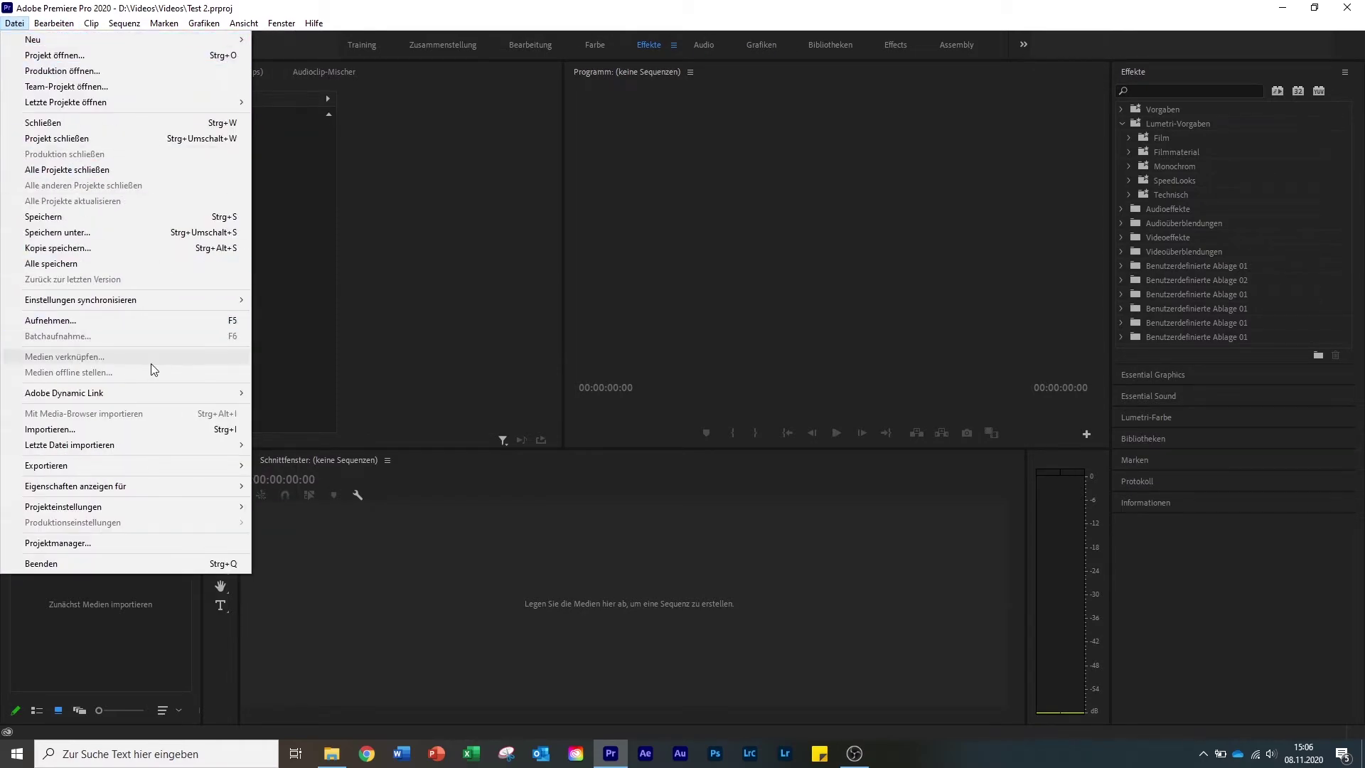
pyautogui.click(420, 604)
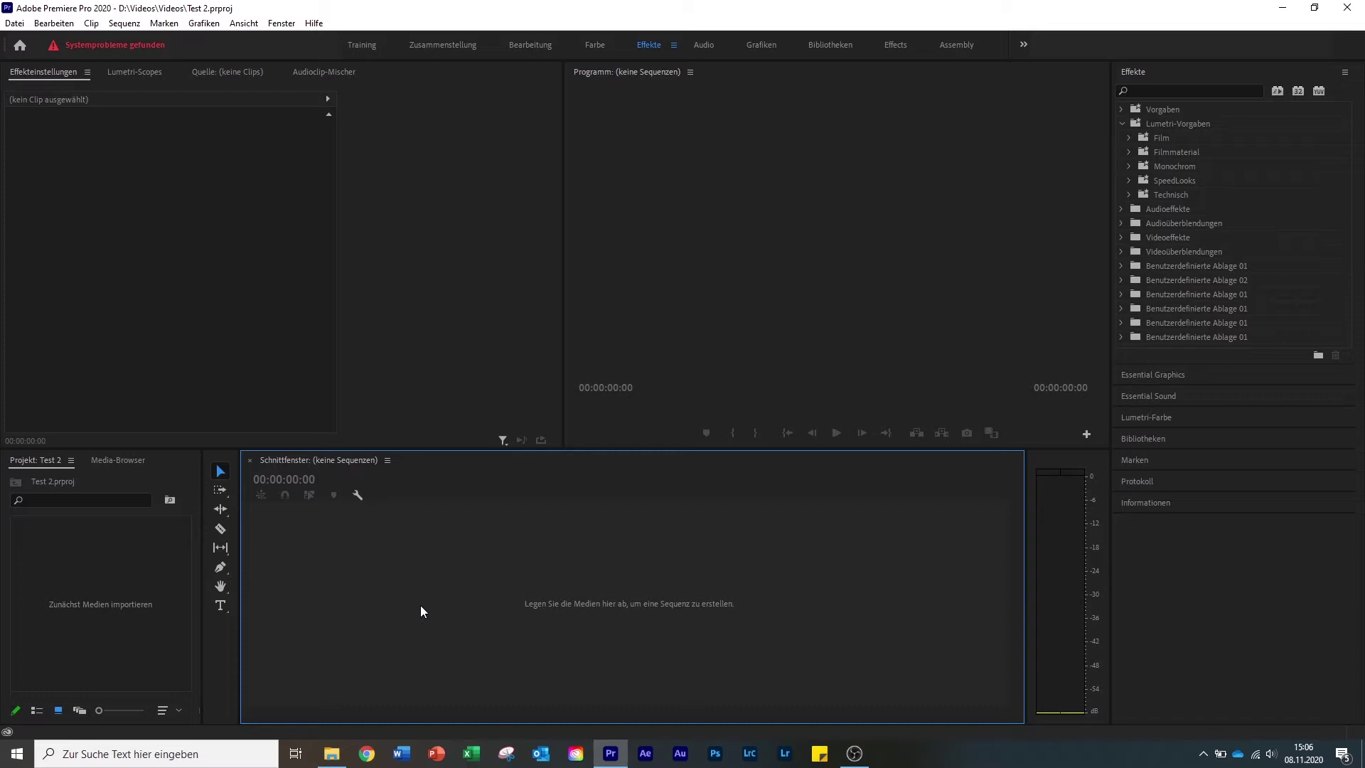
pyautogui.hotkey('ctrl', 'F12')
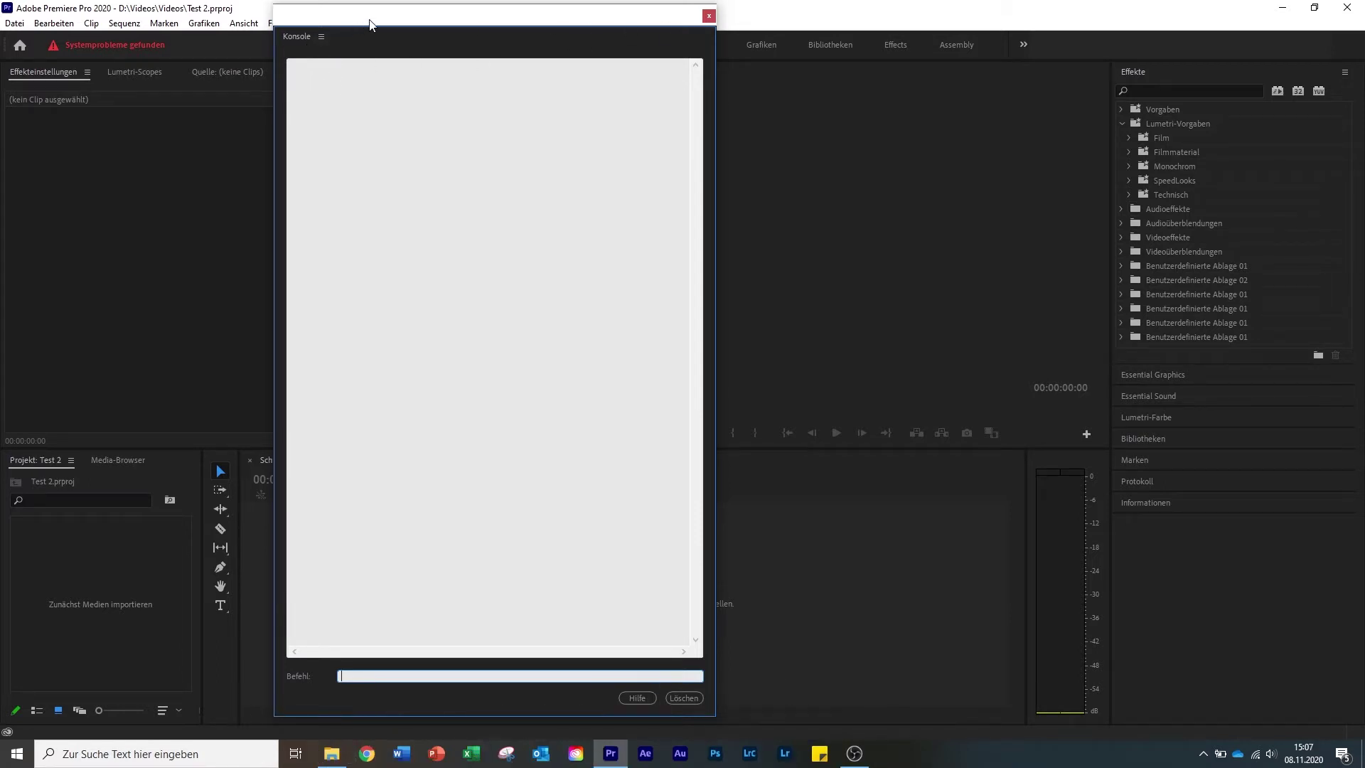
# Shorten the Konsole window and switch it to Debug Database View.
pyautogui.moveTo(578, 716); pyautogui.dragTo(534, 694)
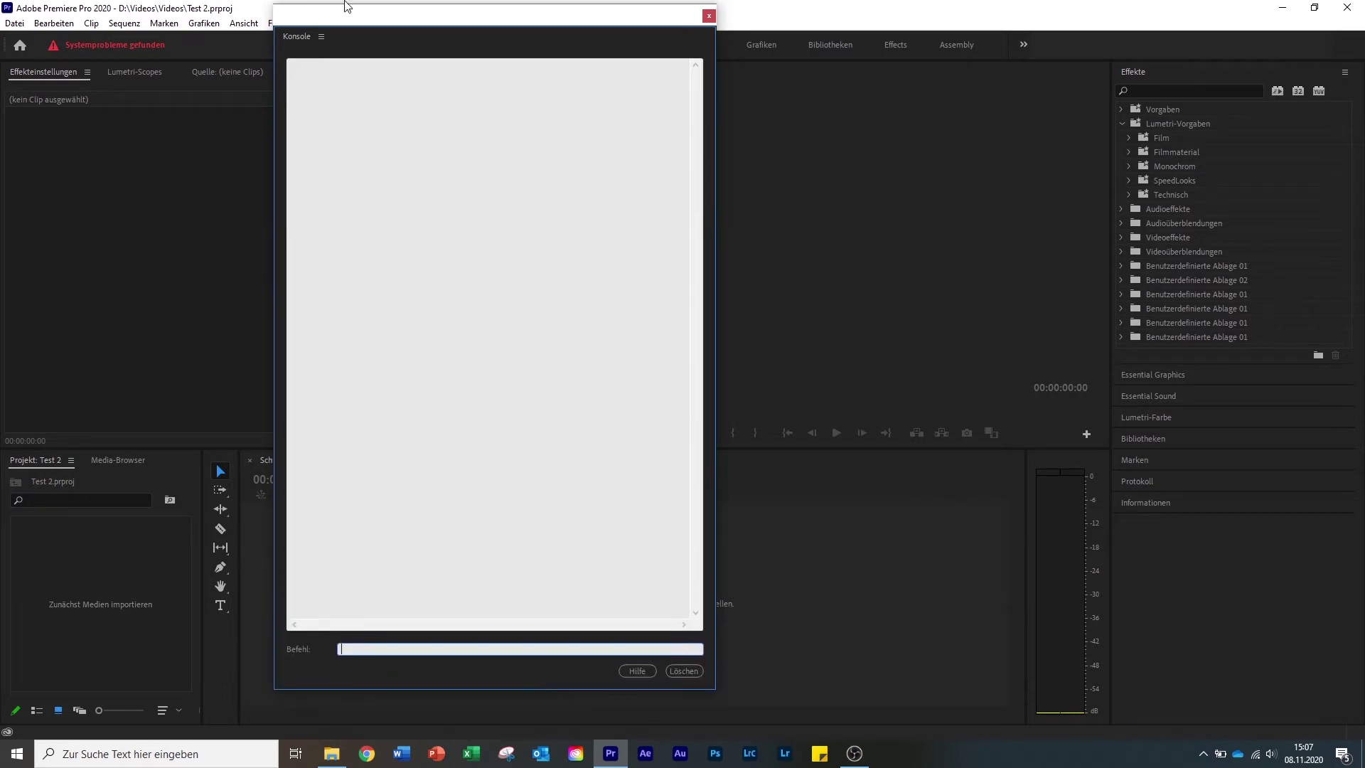
pyautogui.click(322, 40)
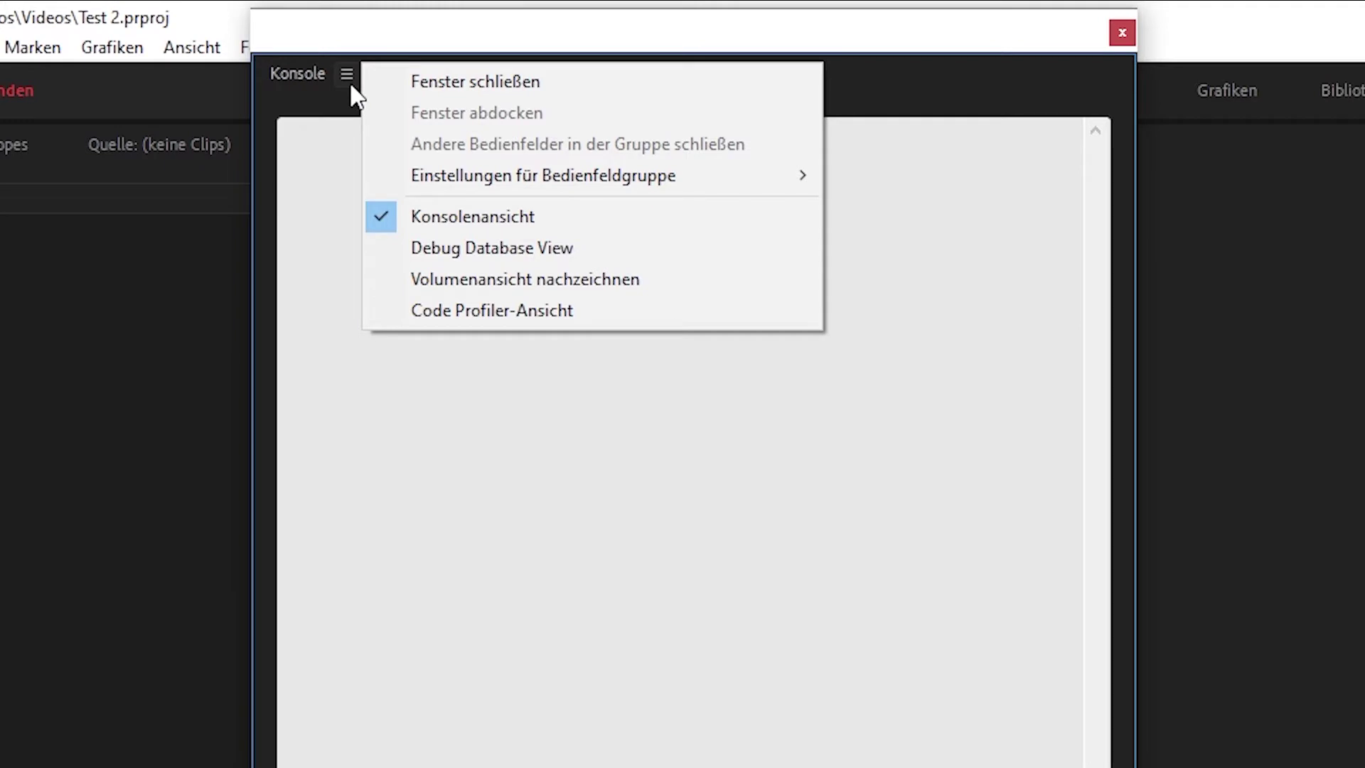
pyautogui.click(501, 251)
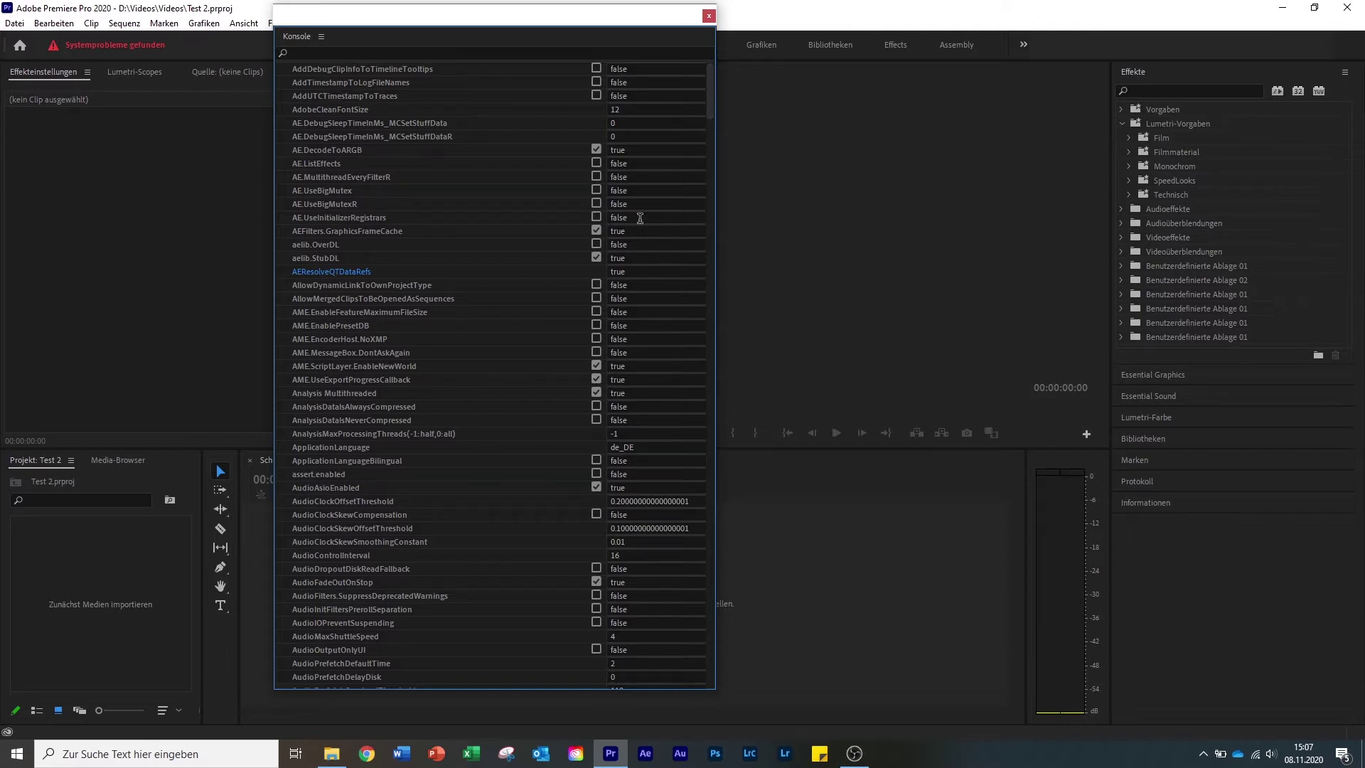
# Scroll the Debug Database list to the ApplicationLanguage entry showing de_DE.
pyautogui.moveTo(712, 89); pyautogui.dragTo(712, 115)
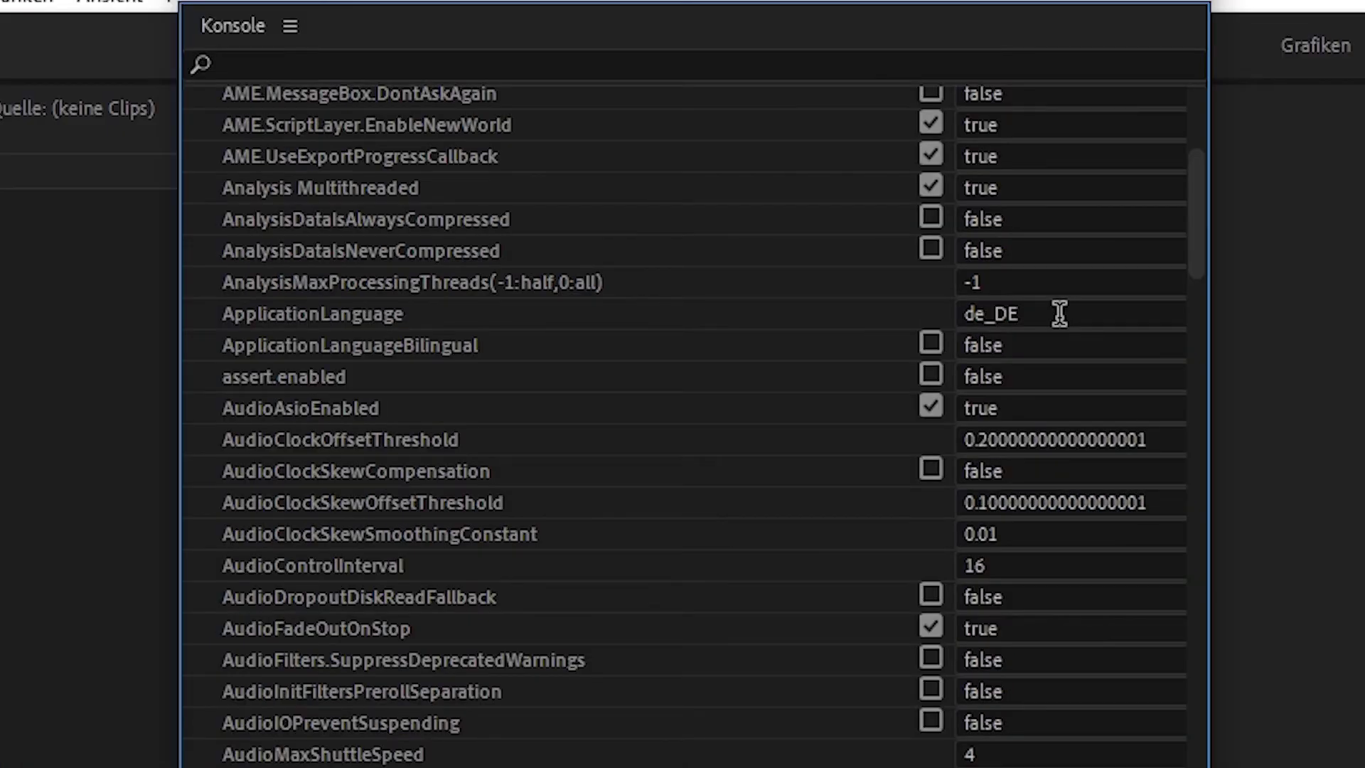
# Replace the ApplicationLanguage value de_DE with en_EN.
pyautogui.click(1059, 314)
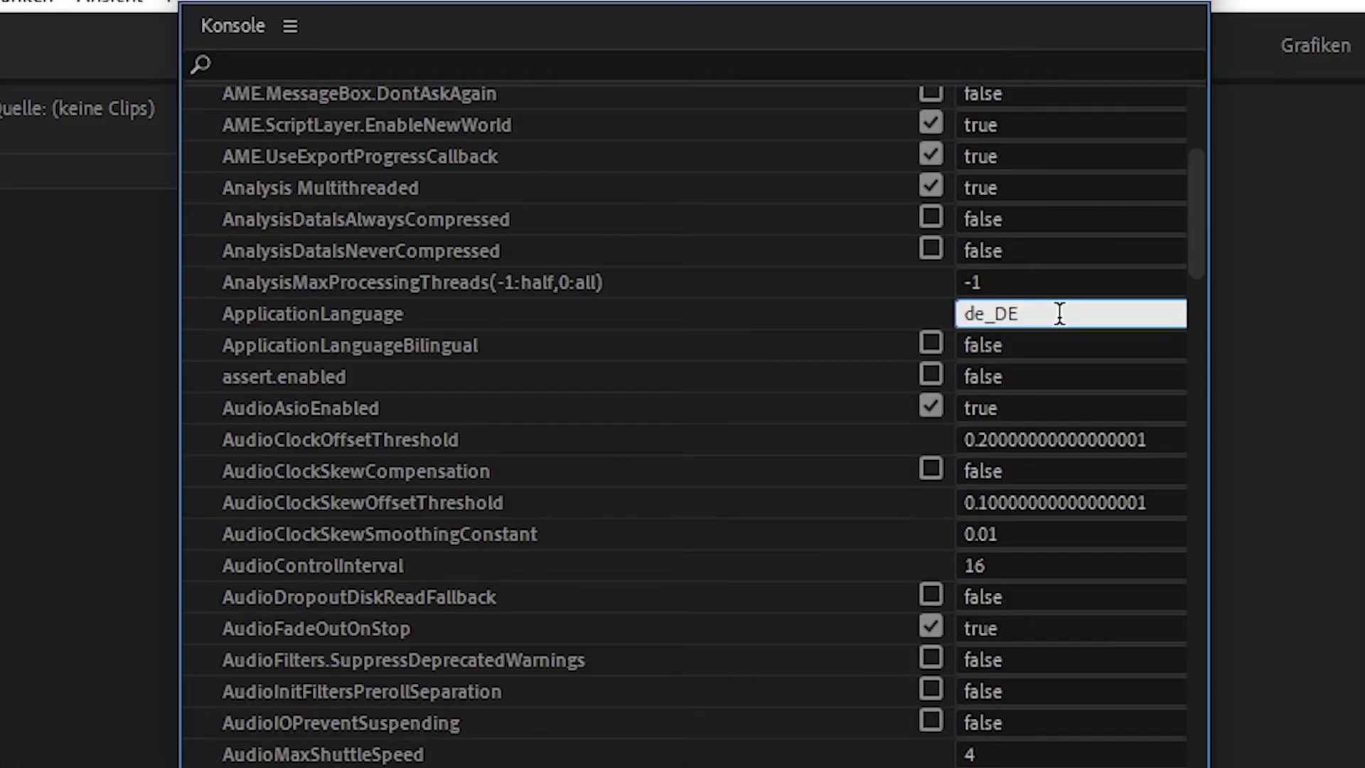
pyautogui.hotkey('ctrl', 'a')
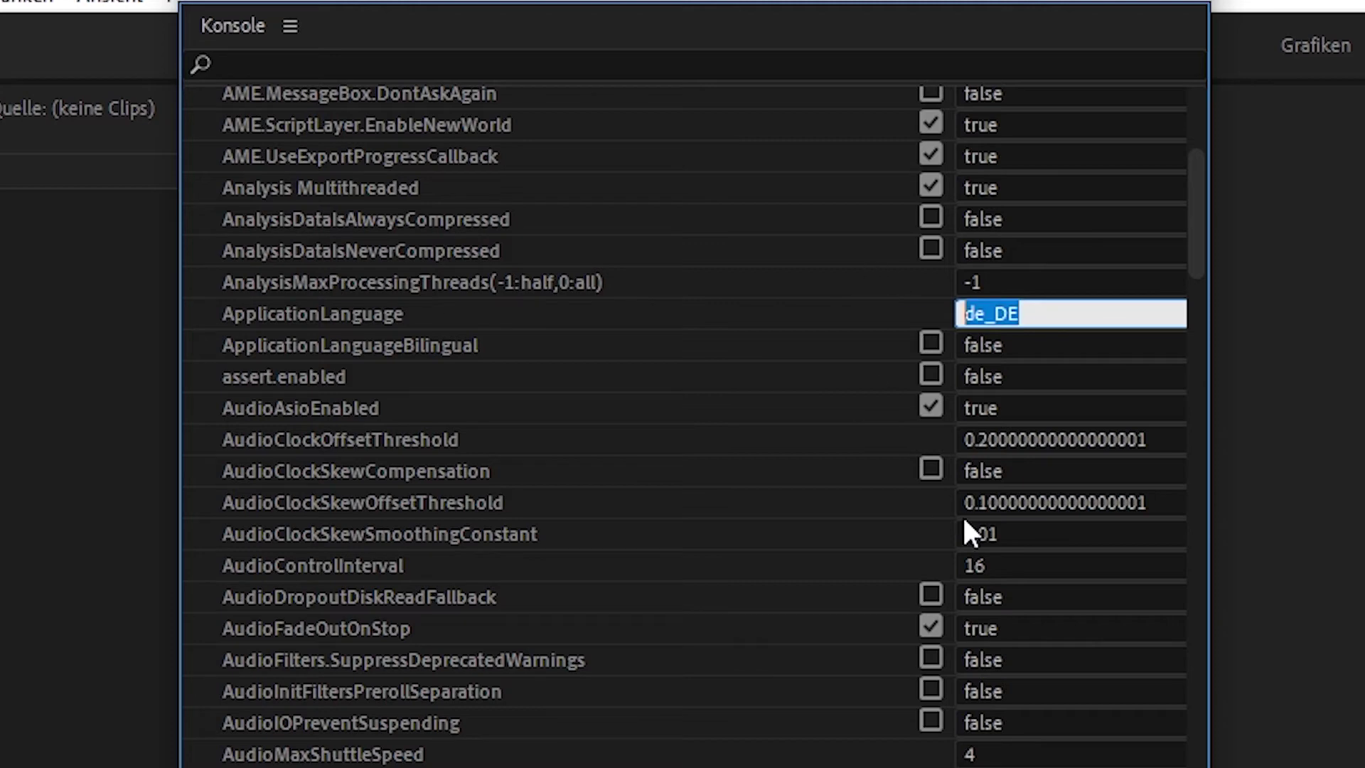
pyautogui.click(1078, 312)
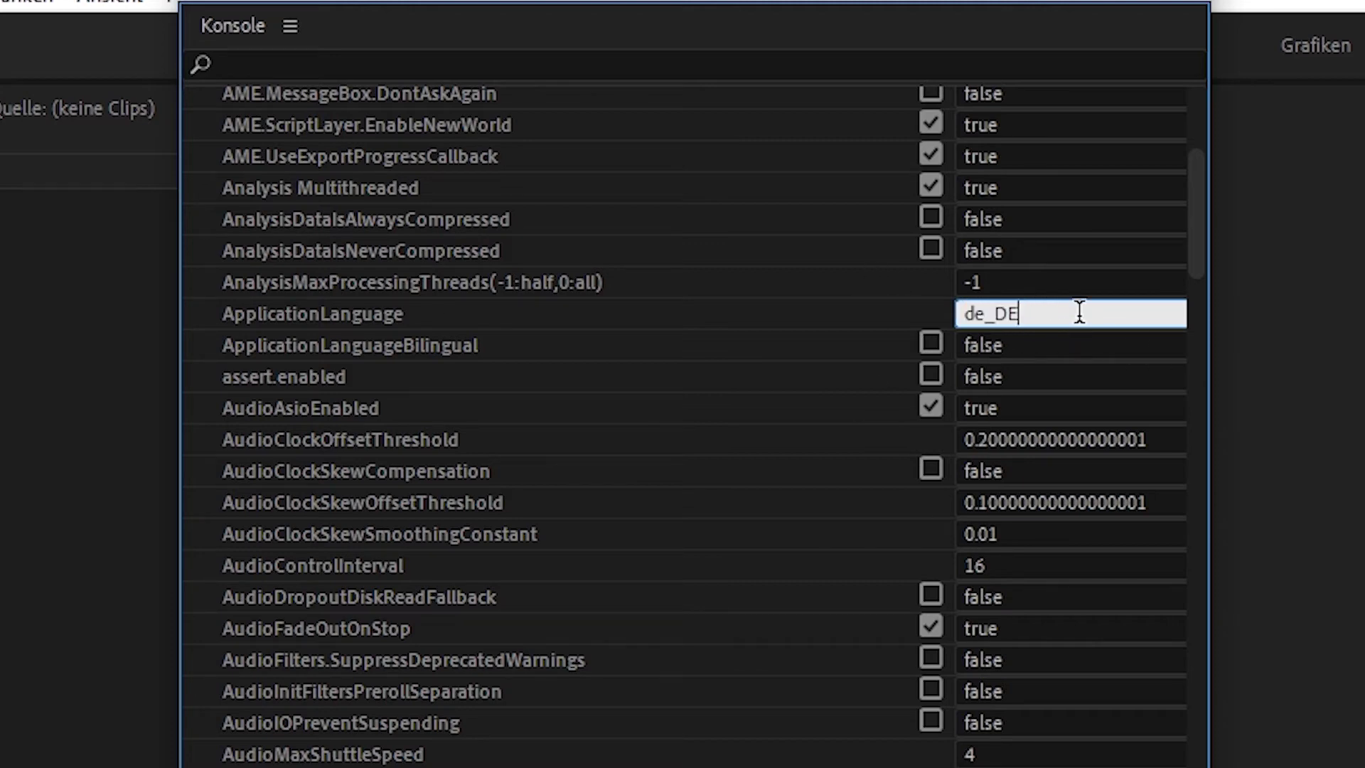
pyautogui.hotkey('ctrl', 'a')
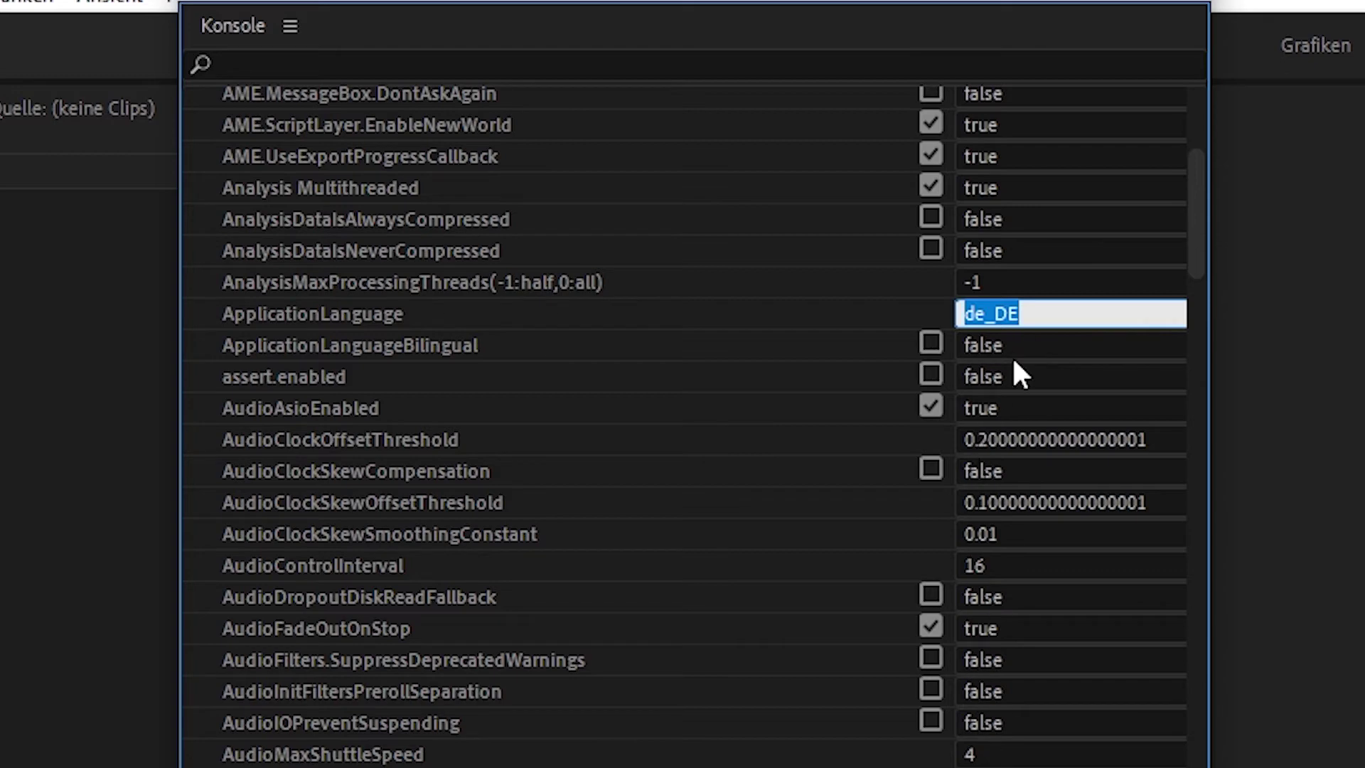
pyautogui.click(1039, 306)
pyautogui.press('BackSpace')
pyautogui.press('BackSpace')
pyautogui.press('BackSpace')
pyautogui.press('BackSpace')
pyautogui.press('BackSpace')
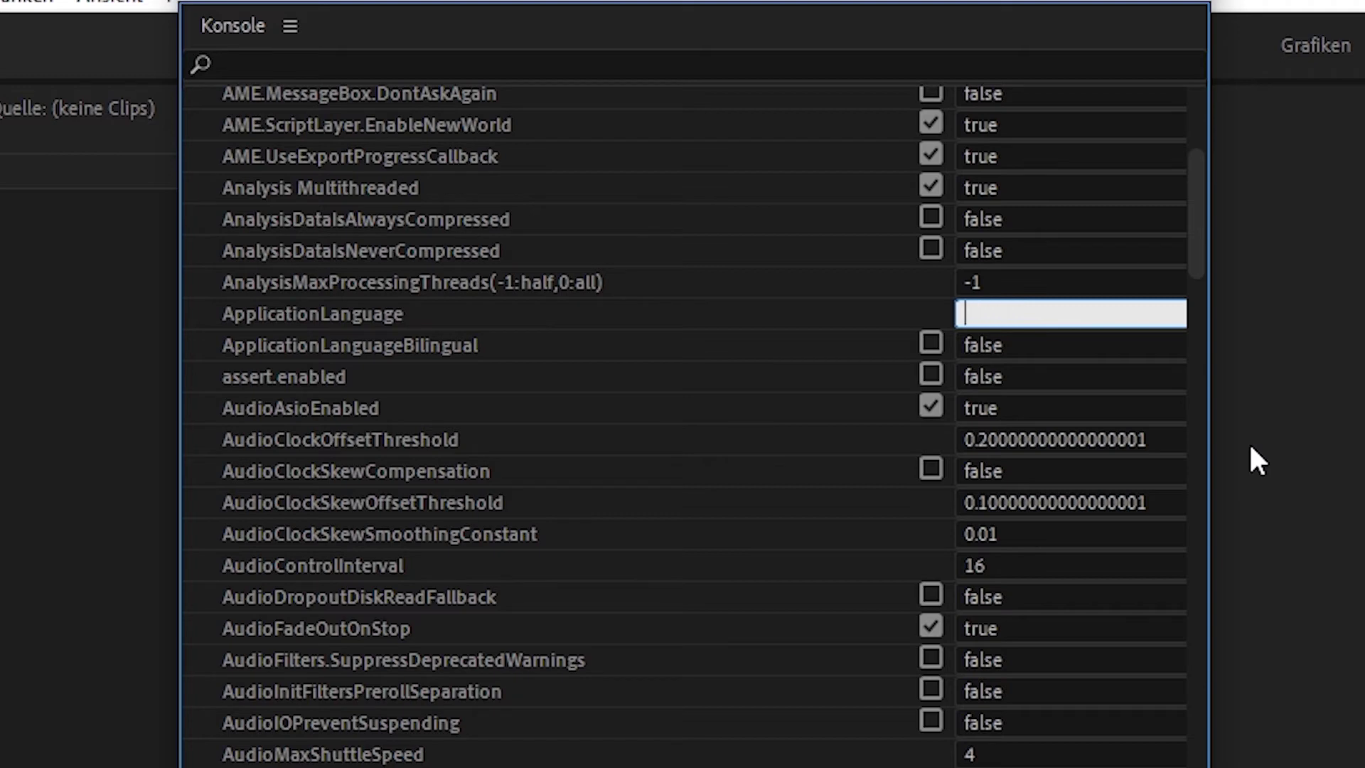
pyautogui.write('en_EN')
# Commit the en_EN value, check it, and close the Konsole.
pyautogui.click(349, 311)
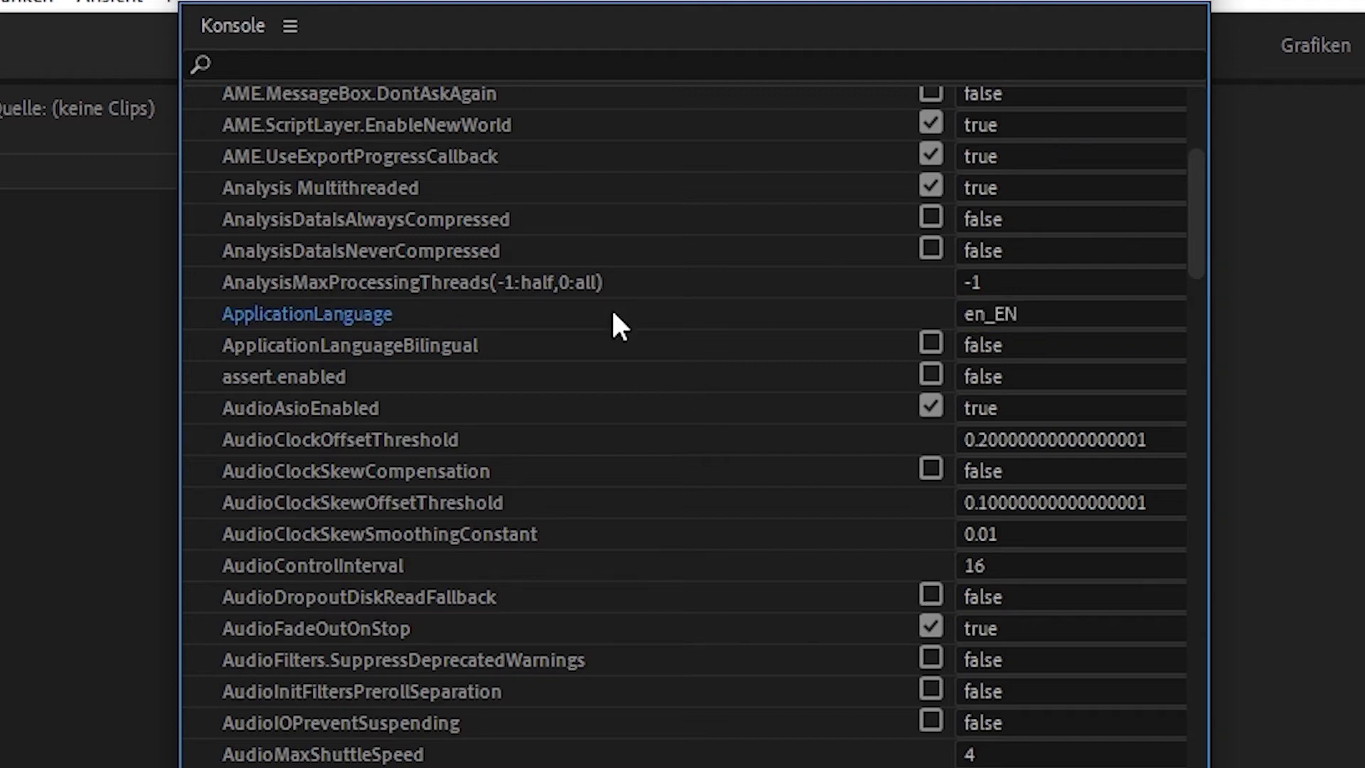
pyautogui.click(1015, 311)
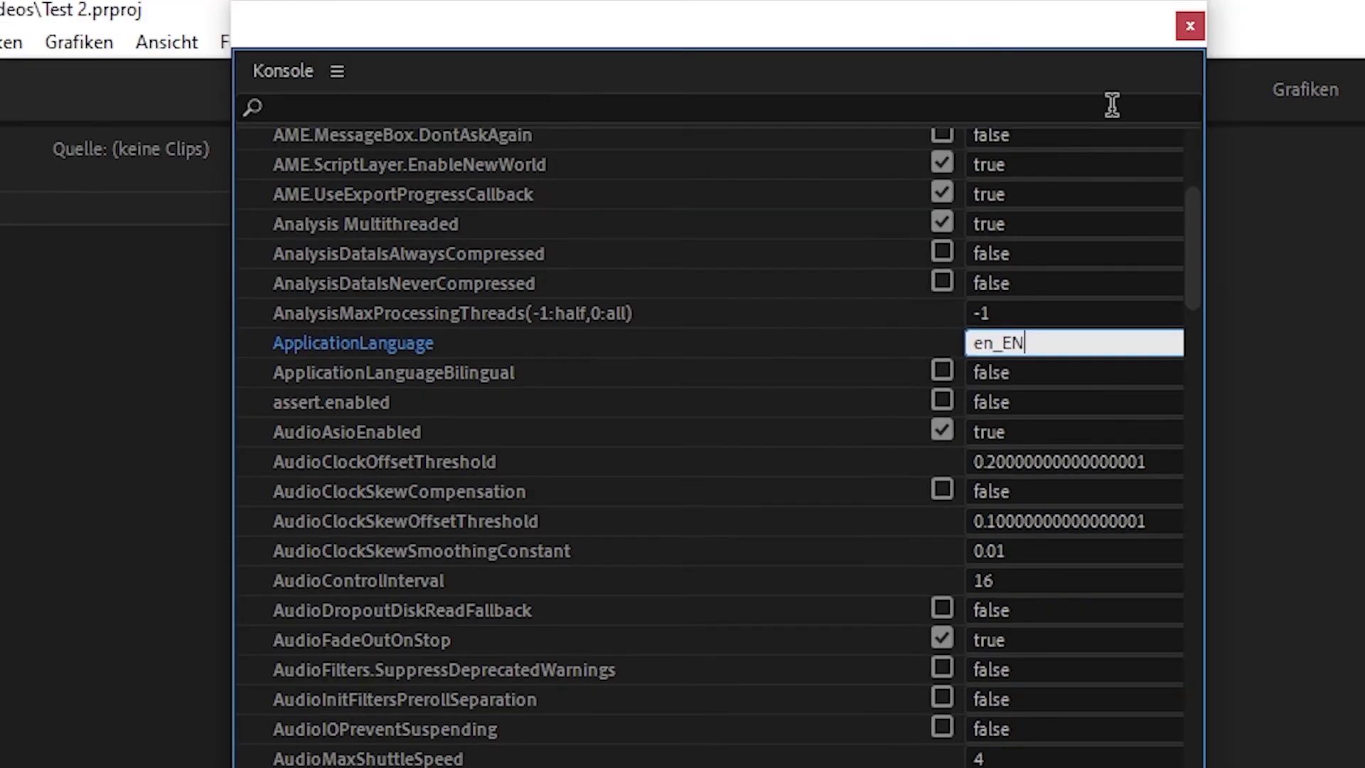
pyautogui.click(1189, 27)
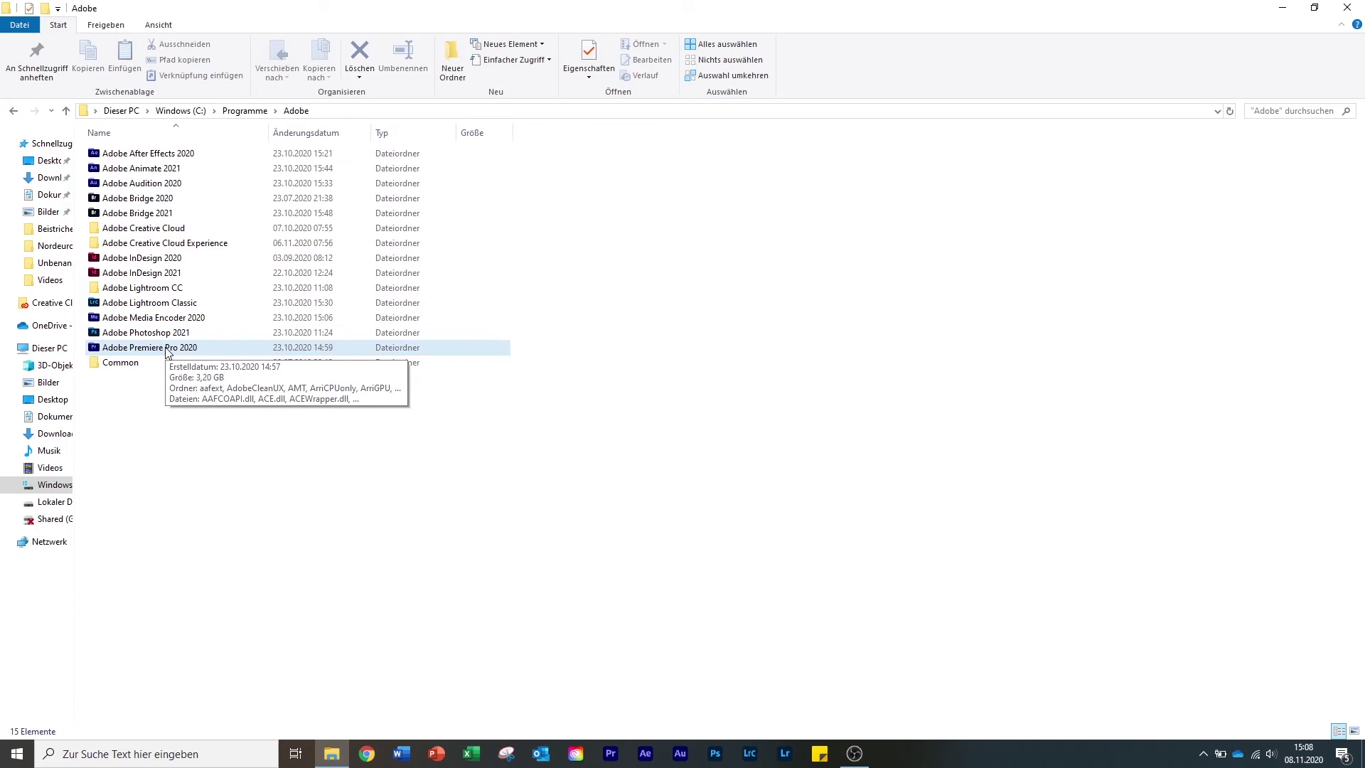
# Relaunch Premiere Pro and choose 'Continue with known issues' in the now-English compatibility report.
pyautogui.click(620, 764)
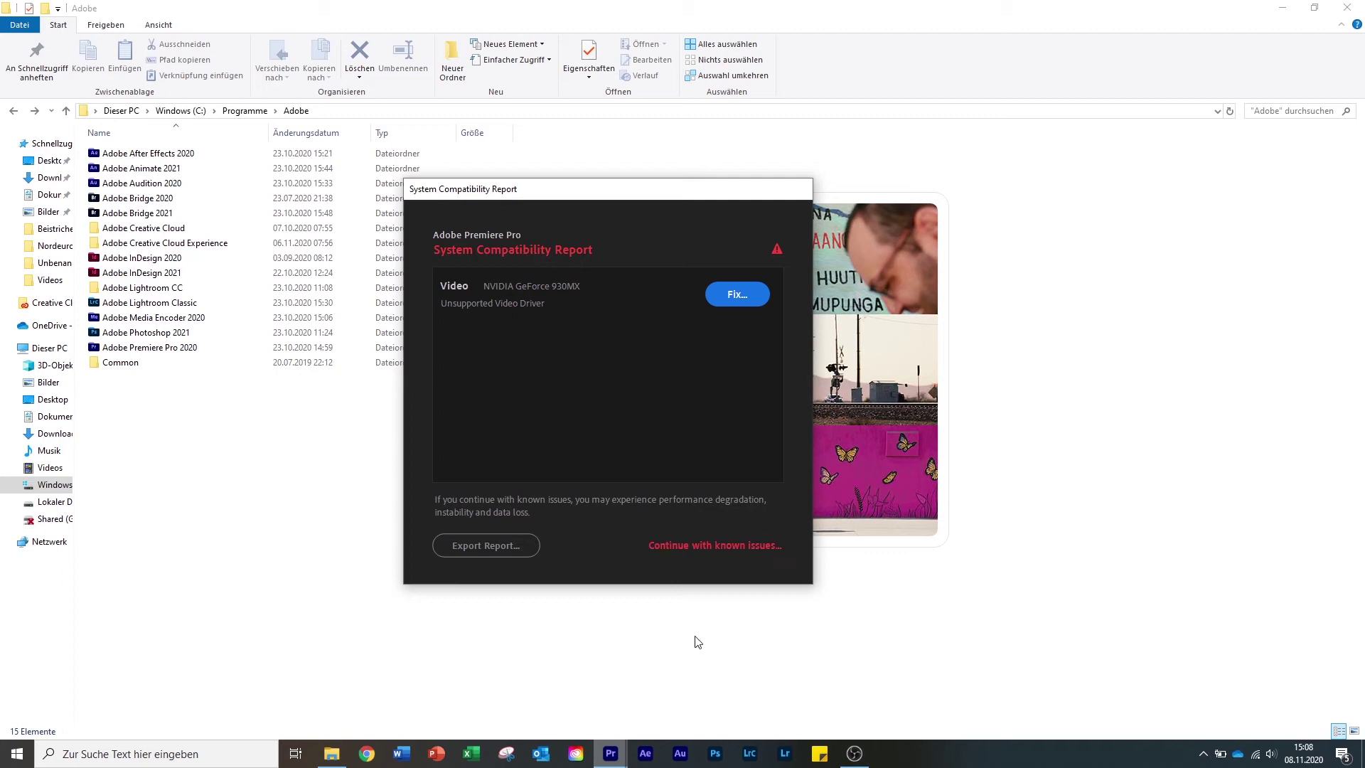
pyautogui.click(695, 545)
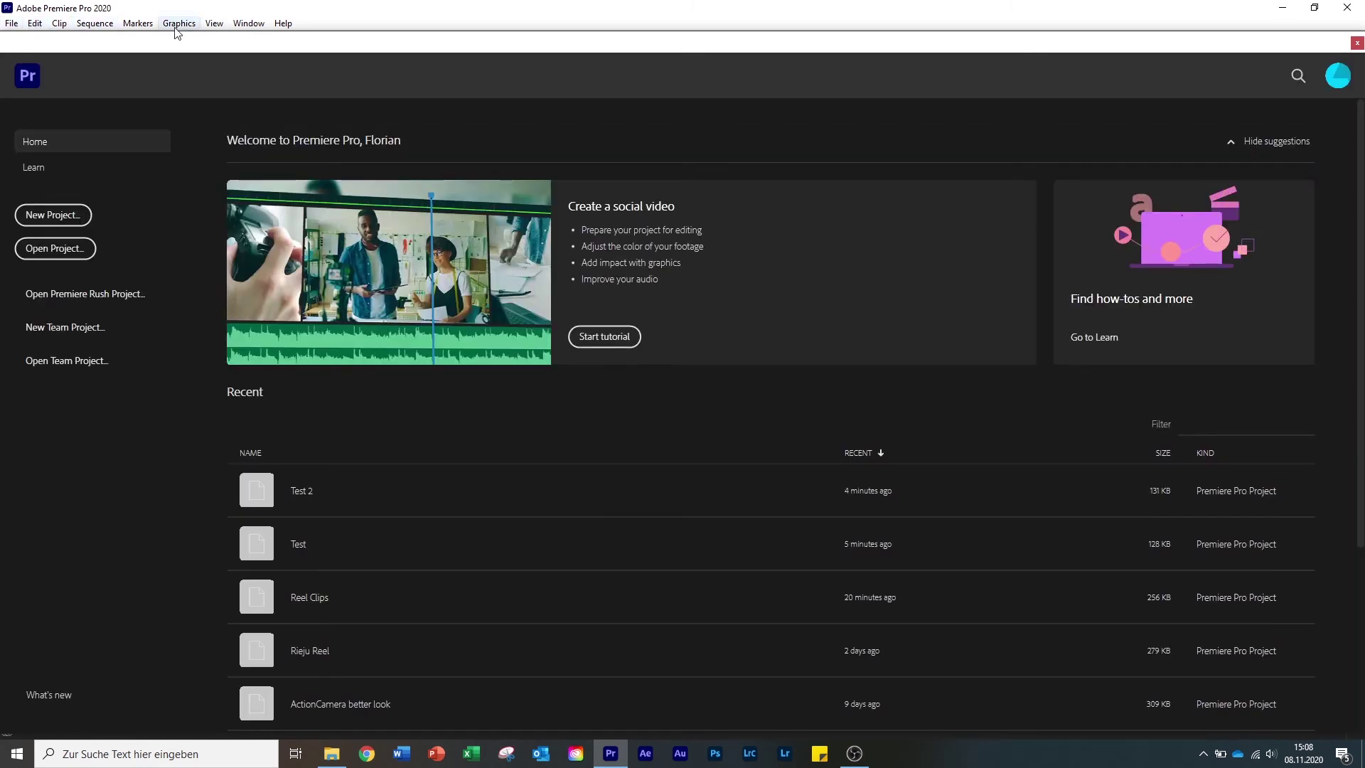
# Open the recent Test 2 project and cycle through the Assembly, Editing and Color workspaces.
pyautogui.click(345, 491)
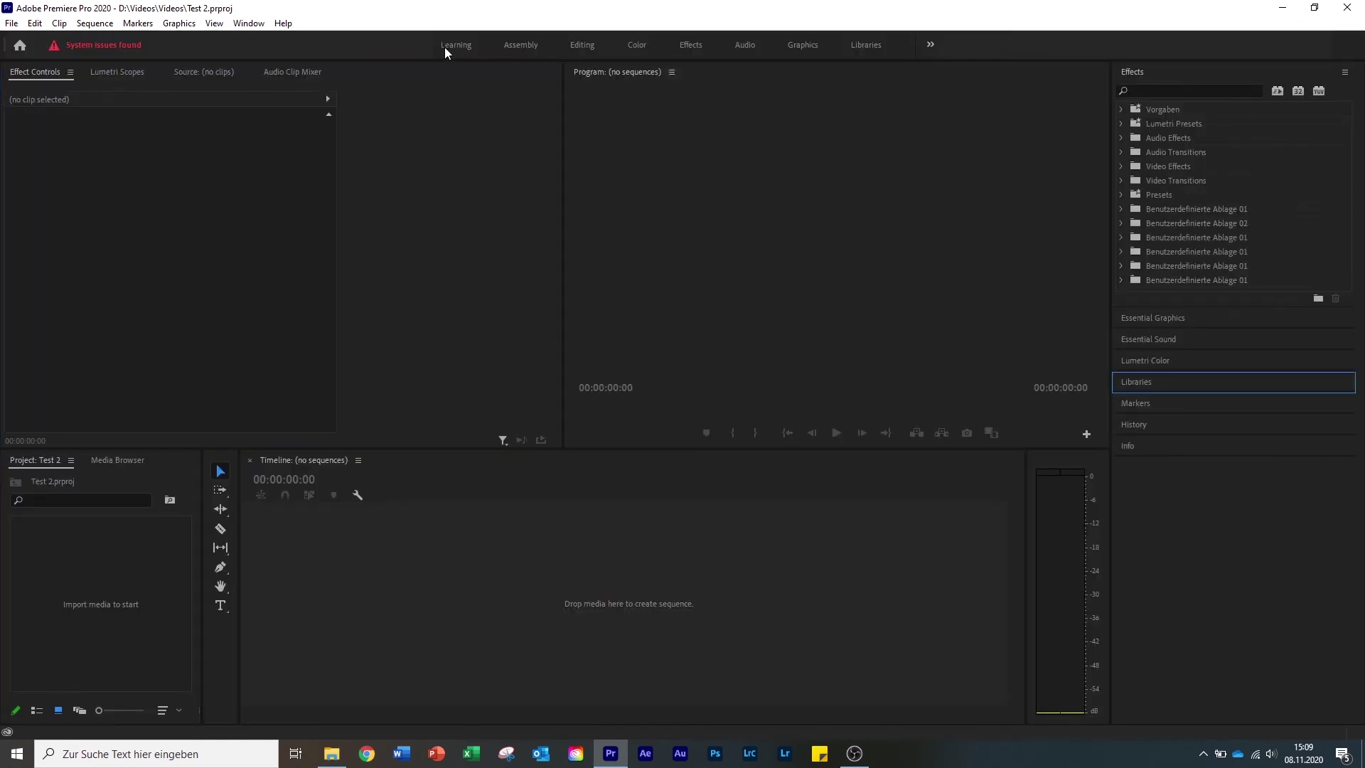
pyautogui.click(513, 44)
pyautogui.click(583, 47)
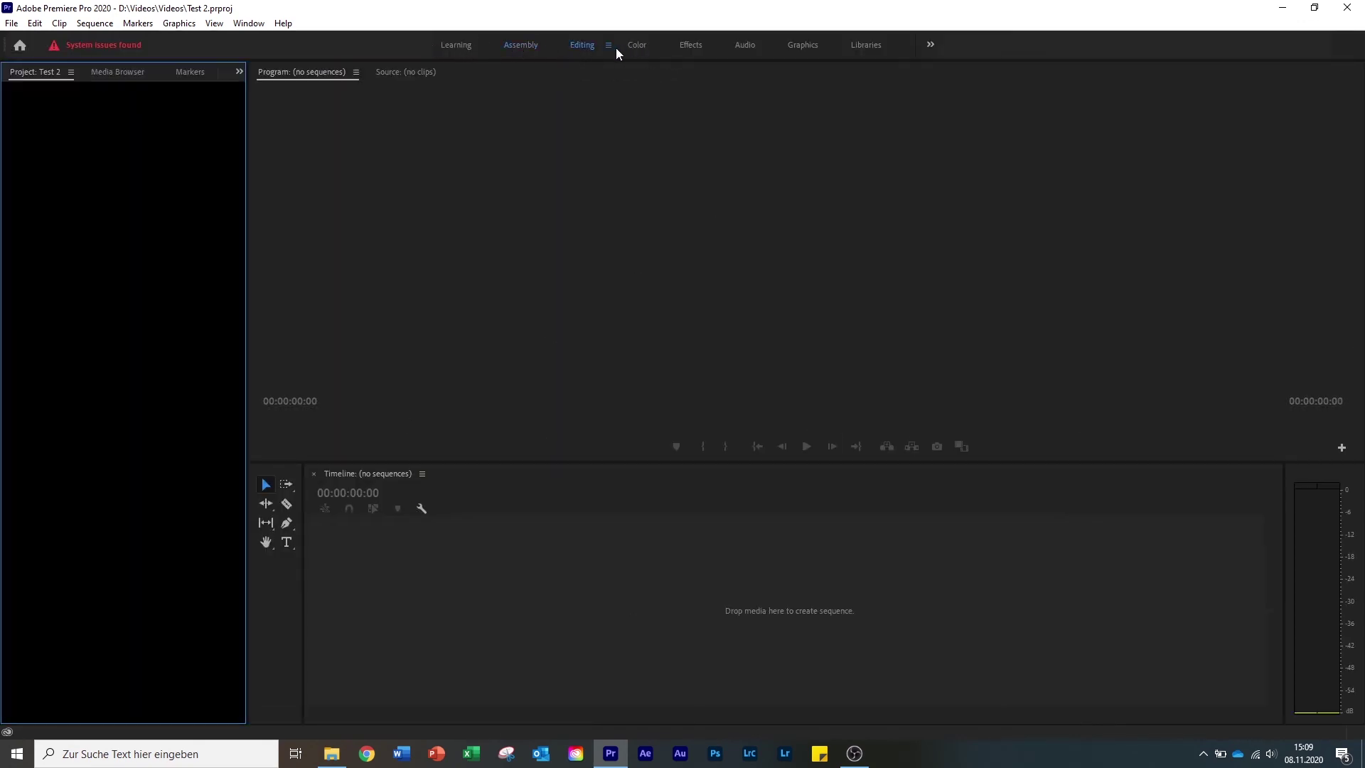
pyautogui.click(636, 45)
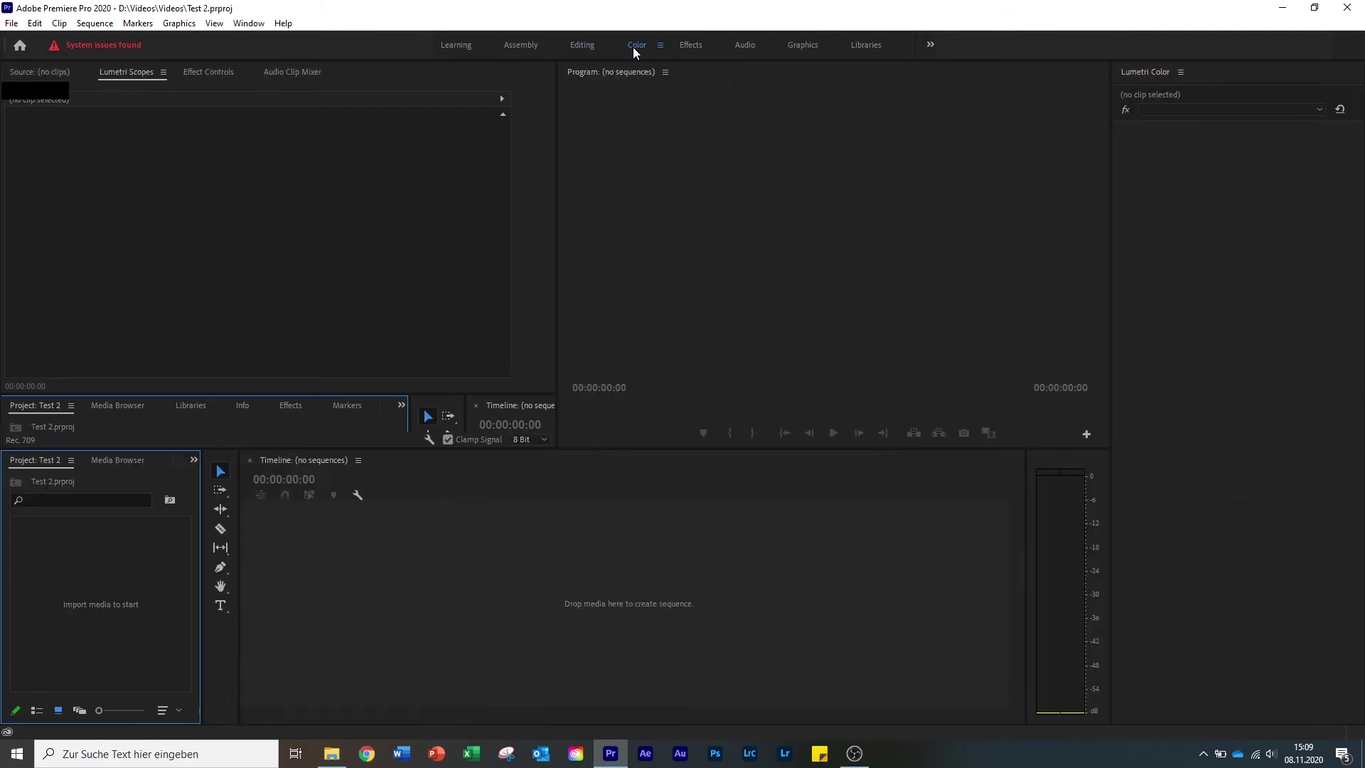